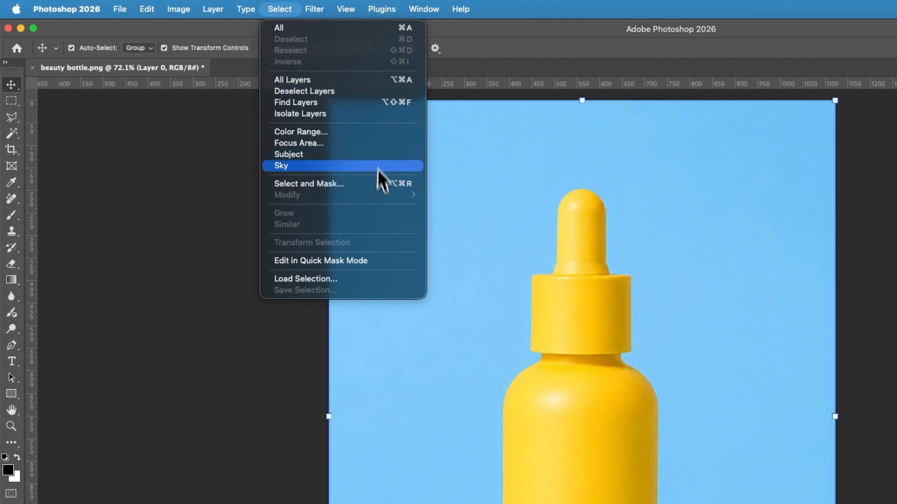
Step: Open Select and Mask for the bottle layer, preview it On White, and select the subject automatically
{"action": "left_click", "coordinate": [379, 183]}
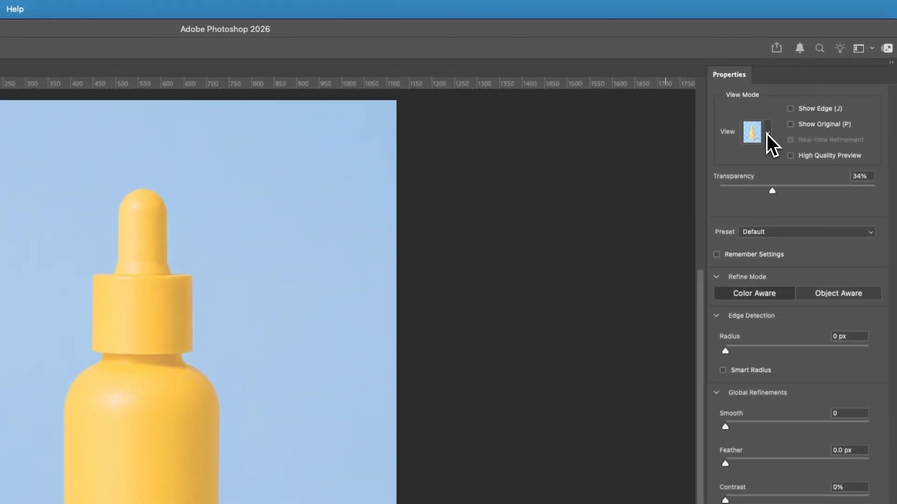
{"action": "left_click", "coordinate": [766, 134]}
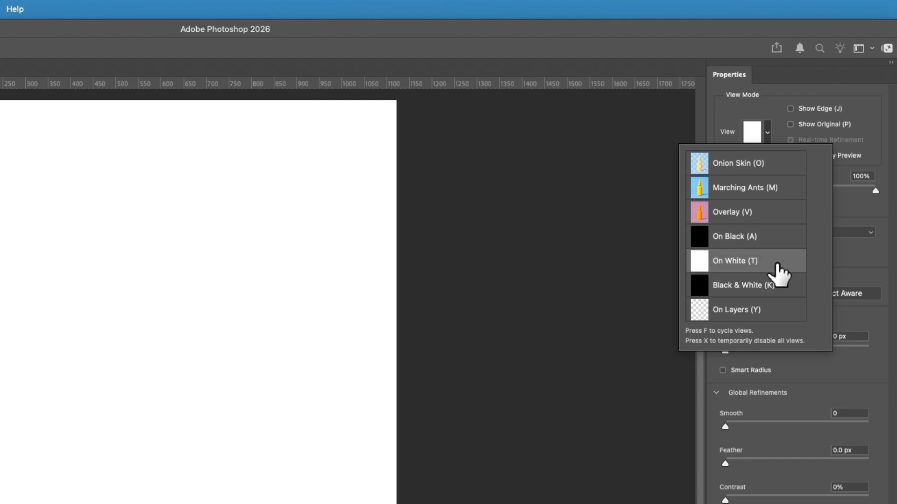
{"action": "left_click", "coordinate": [777, 266]}
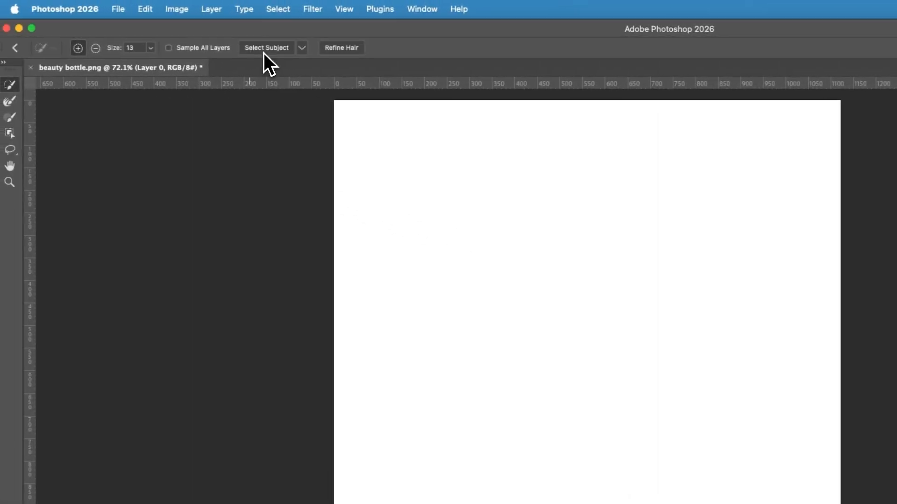
{"action": "left_click", "coordinate": [265, 51]}
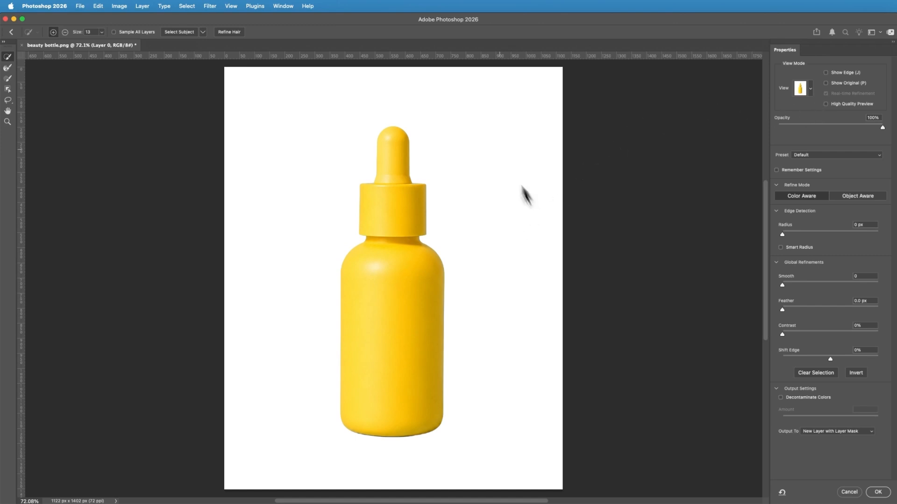
Step: Inspect the bottle cap's edge up close and set Shift Edge to -20%
{"action": "left_click", "coordinate": [8, 121]}
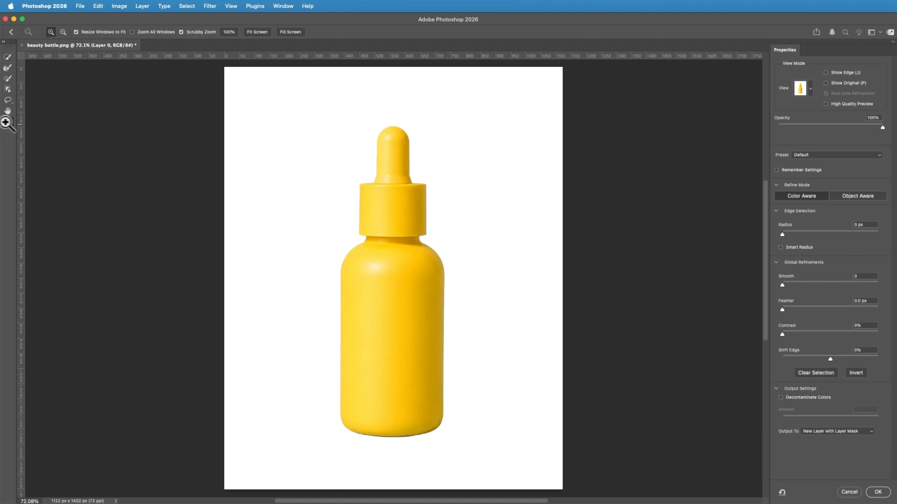
{"action": "left_click_drag", "start_coordinate": [398, 161], "coordinate": [395, 161]}
{"action": "left_click", "coordinate": [395, 161]}
{"action": "left_click", "coordinate": [394, 145]}
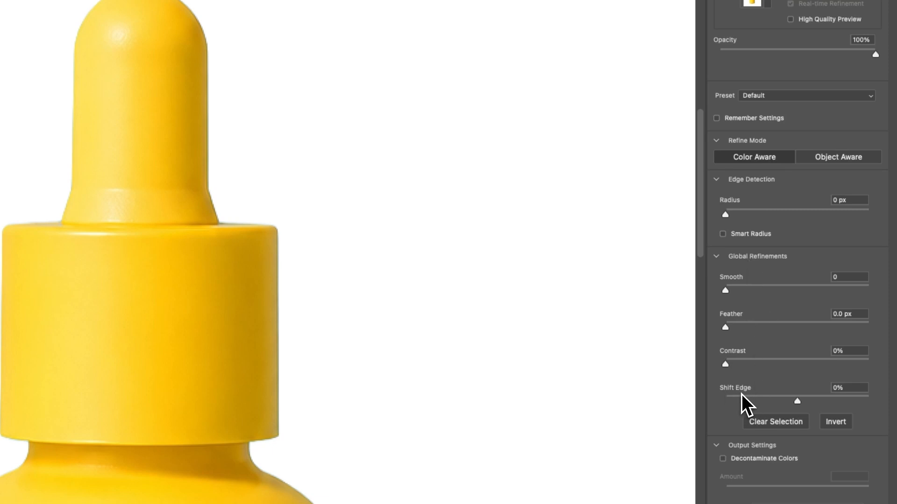
{"action": "left_click_drag", "start_coordinate": [798, 403], "coordinate": [869, 402]}
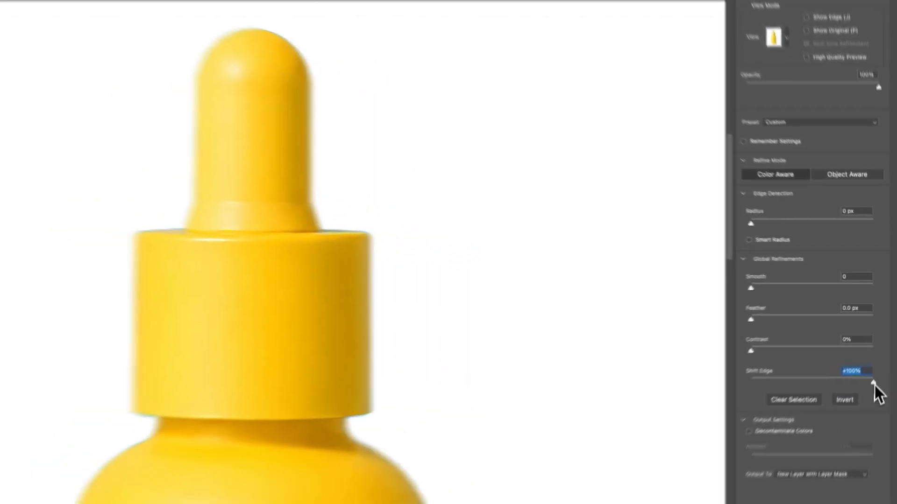
{"action": "left_click_drag", "start_coordinate": [873, 384], "coordinate": [754, 379]}
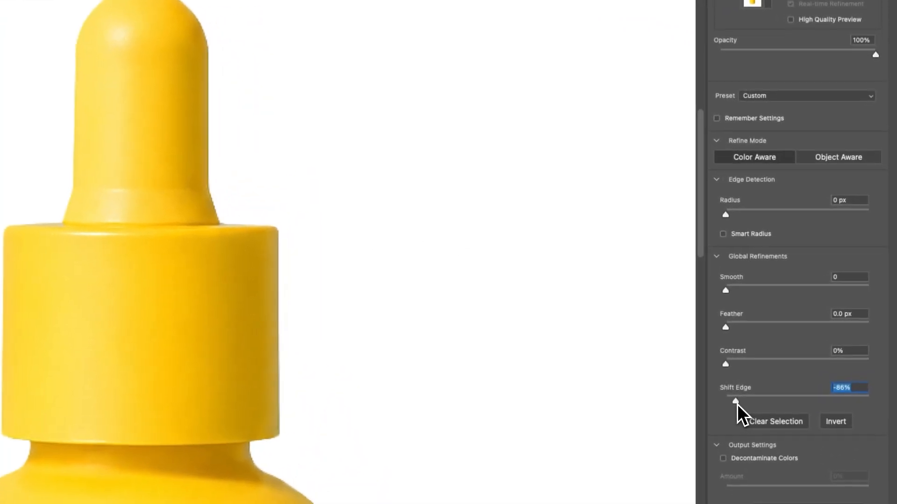
{"action": "left_click_drag", "start_coordinate": [765, 382], "coordinate": [773, 404]}
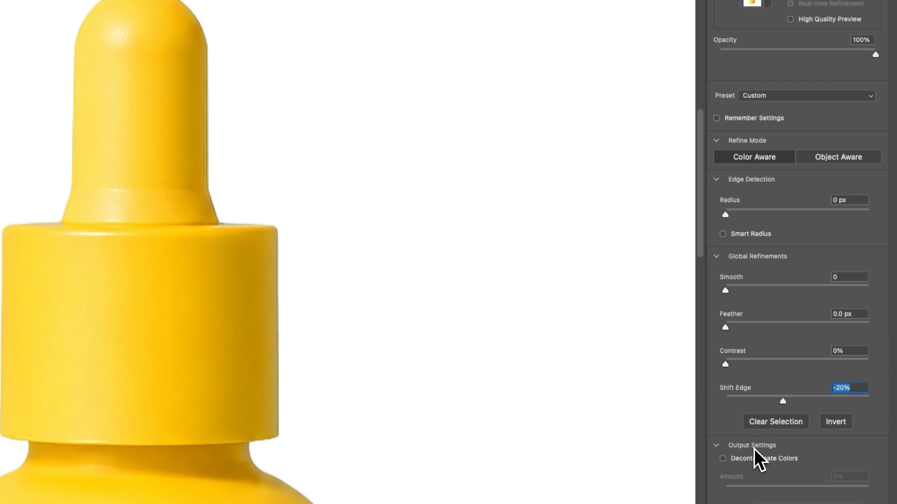
Step: Enable Decontaminate Colors for the bottle selection and set its amount to 75%
{"action": "left_click", "coordinate": [723, 459]}
{"action": "left_click", "coordinate": [723, 460]}
{"action": "left_click", "coordinate": [723, 459]}
{"action": "left_click", "coordinate": [722, 459]}
{"action": "left_click", "coordinate": [722, 460]}
{"action": "left_click_drag", "start_coordinate": [867, 492], "coordinate": [889, 498]}
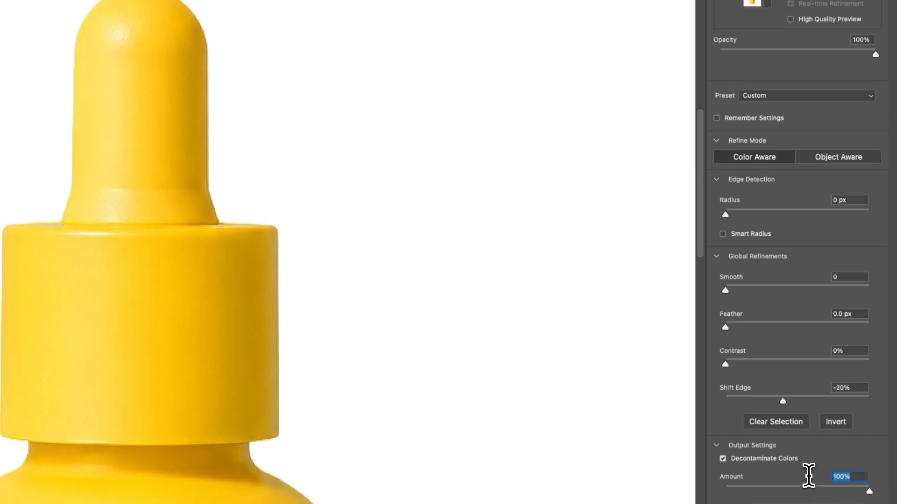
{"action": "type", "text": "75"}
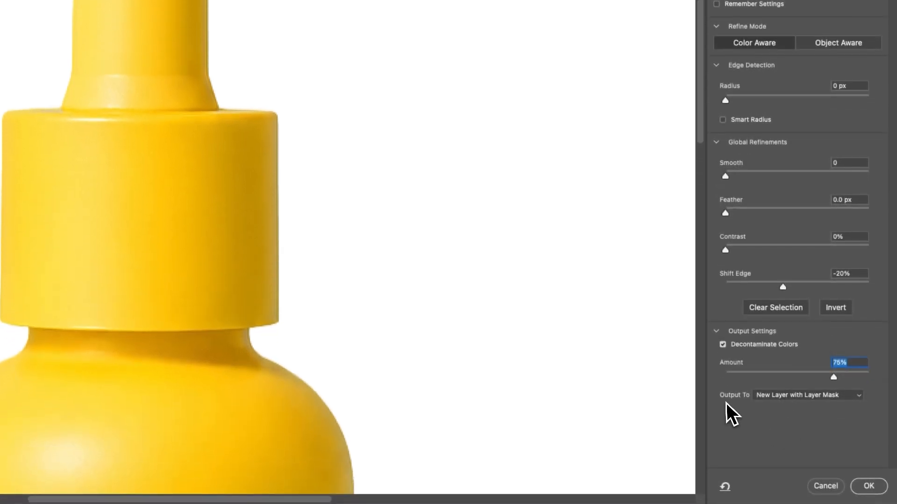
Step: Output the refined bottle selection to a New Layer with Layer Mask and show the whole image
{"action": "left_click", "coordinate": [831, 400]}
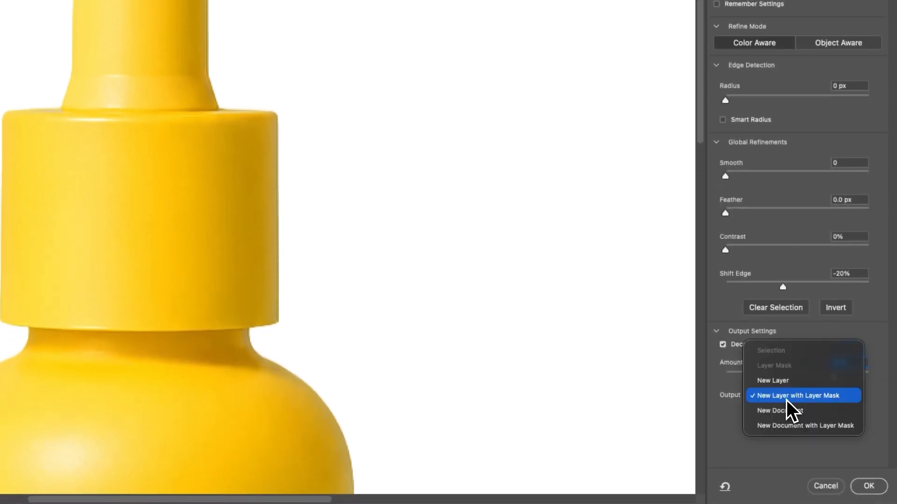
{"action": "left_click", "coordinate": [836, 401]}
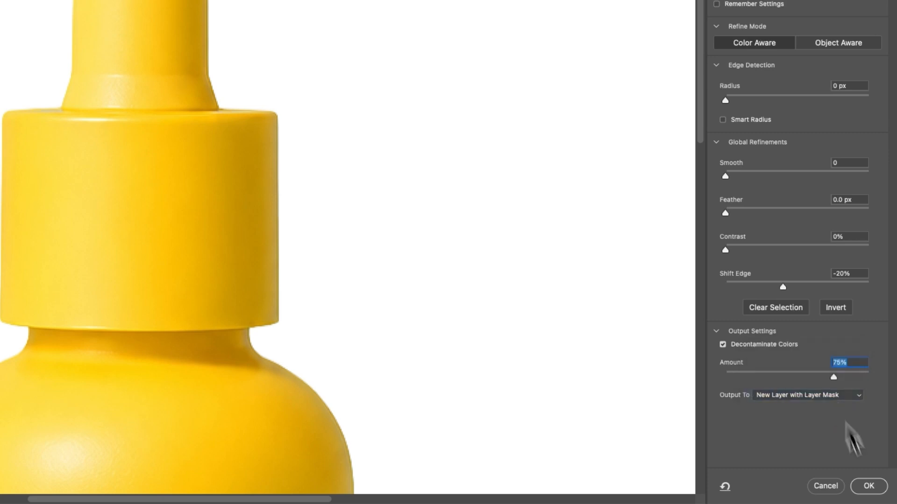
{"action": "left_click", "coordinate": [868, 487]}
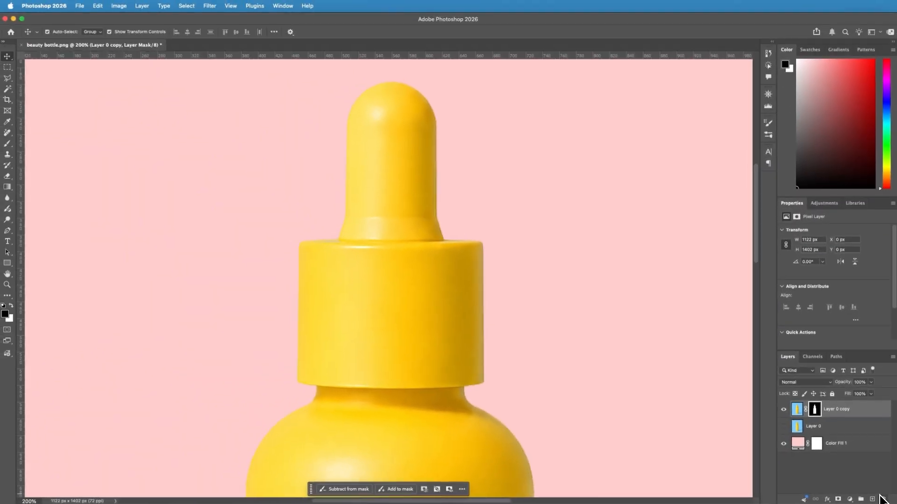
{"action": "key", "text": "super+0"}
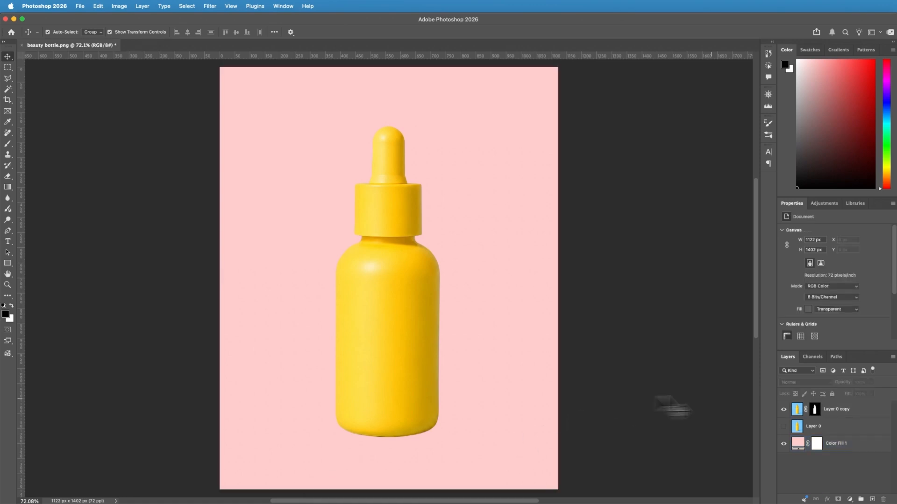
Step: Toggle the visibility of Color Fill 1 and the original Layer 0 to check the cutout and the original shadow
{"action": "left_click", "coordinate": [783, 444]}
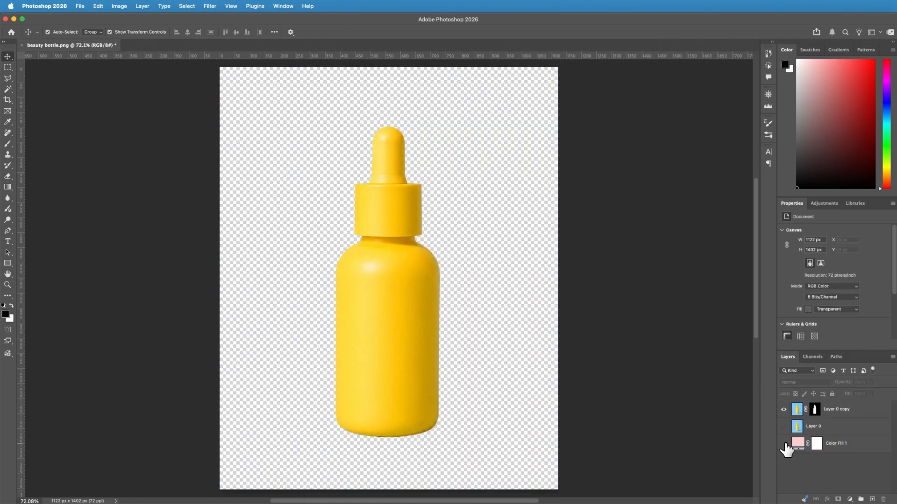
{"action": "left_click", "coordinate": [783, 444]}
{"action": "left_click", "coordinate": [784, 444]}
{"action": "left_click", "coordinate": [784, 444]}
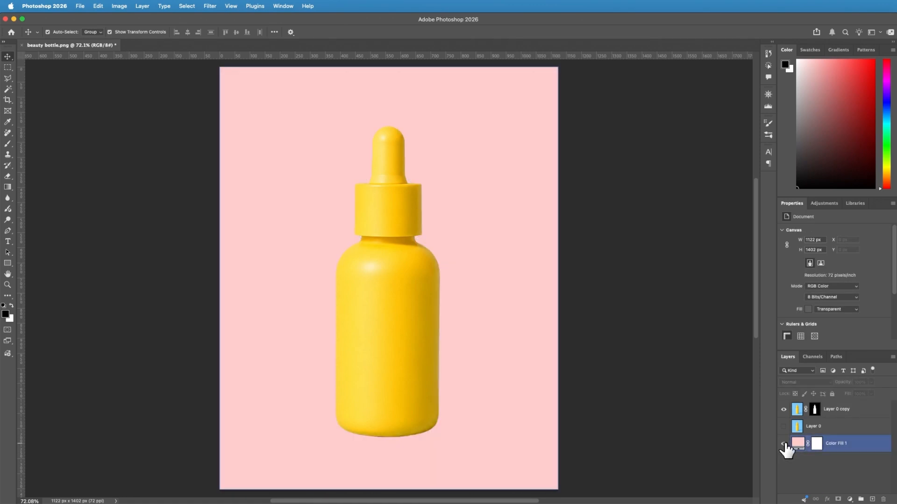
{"action": "left_click", "coordinate": [813, 426]}
{"action": "left_click", "coordinate": [784, 427]}
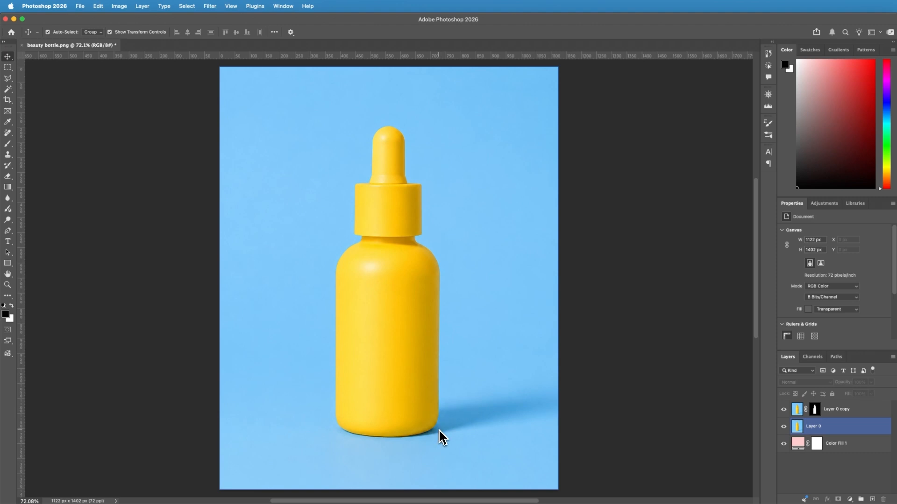
{"action": "left_click", "coordinate": [784, 426]}
Step: Duplicate the masked Layer 0 copy and invert the duplicate's layer mask to reveal the background around the bottle
{"action": "left_click", "coordinate": [862, 410]}
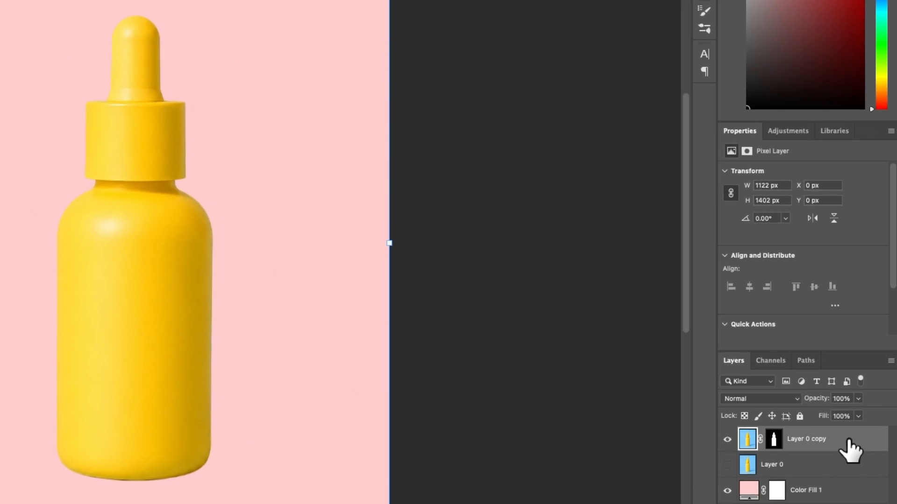
{"action": "key", "text": "super+j"}
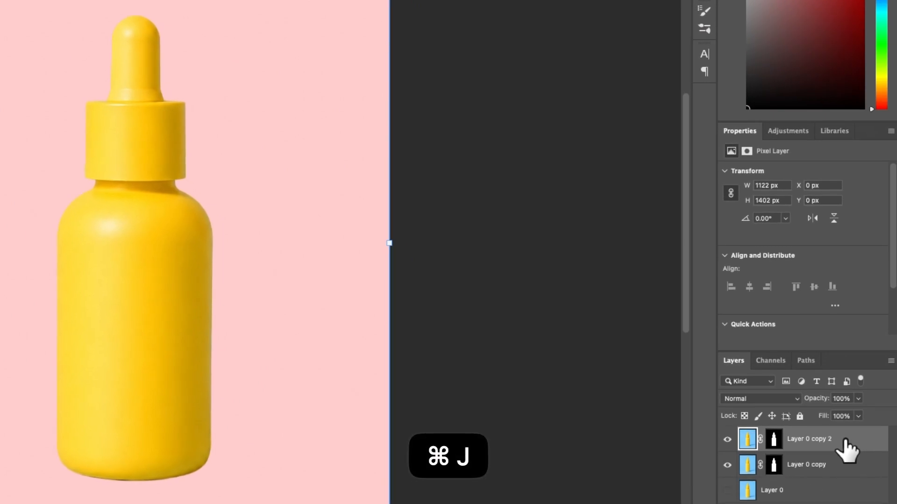
{"action": "left_click", "coordinate": [774, 440]}
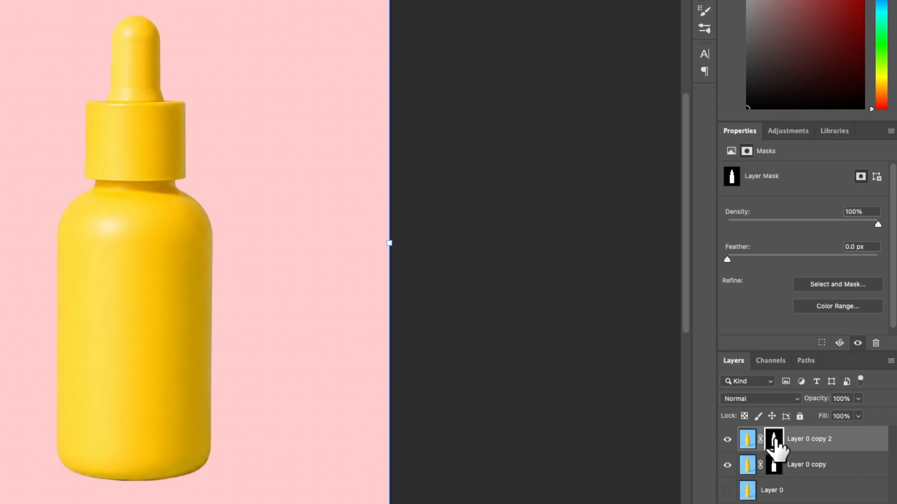
{"action": "key", "text": "super+i"}
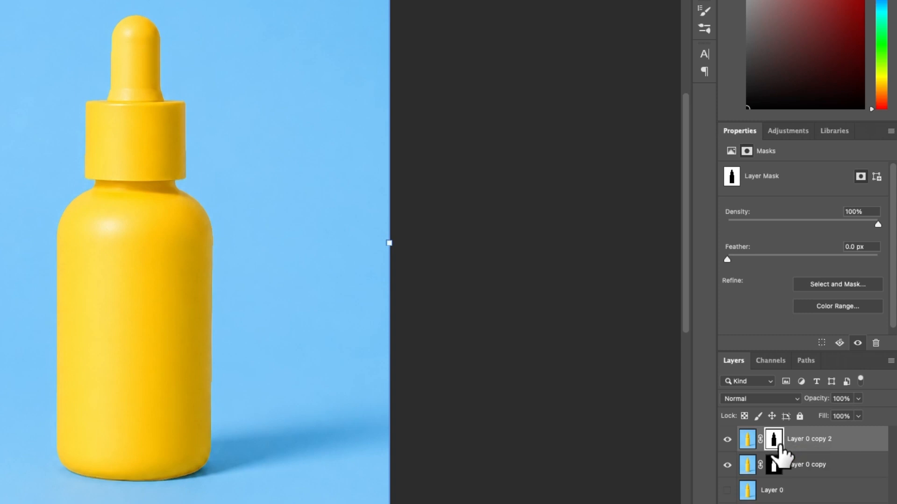
Step: Set the duplicate layer's blend mode to Multiply and lower its image's saturation to -100 with Hue/Saturation
{"action": "left_click", "coordinate": [748, 440]}
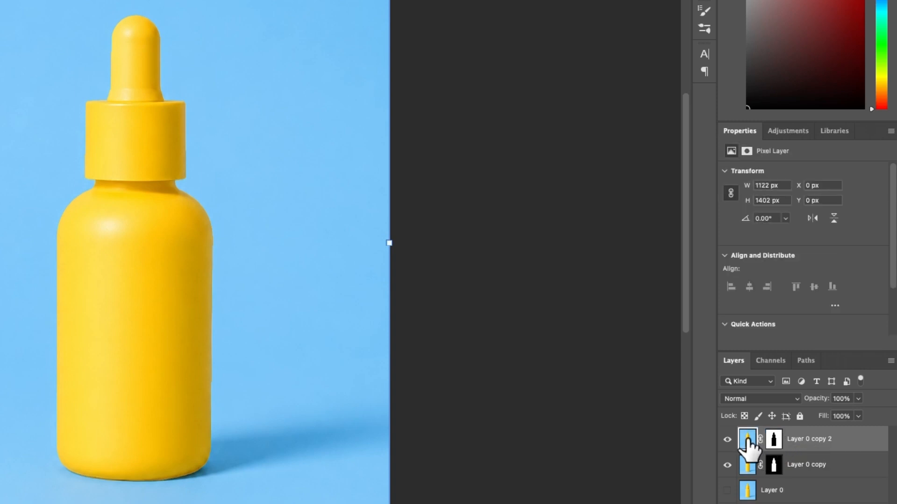
{"action": "left_click", "coordinate": [769, 401]}
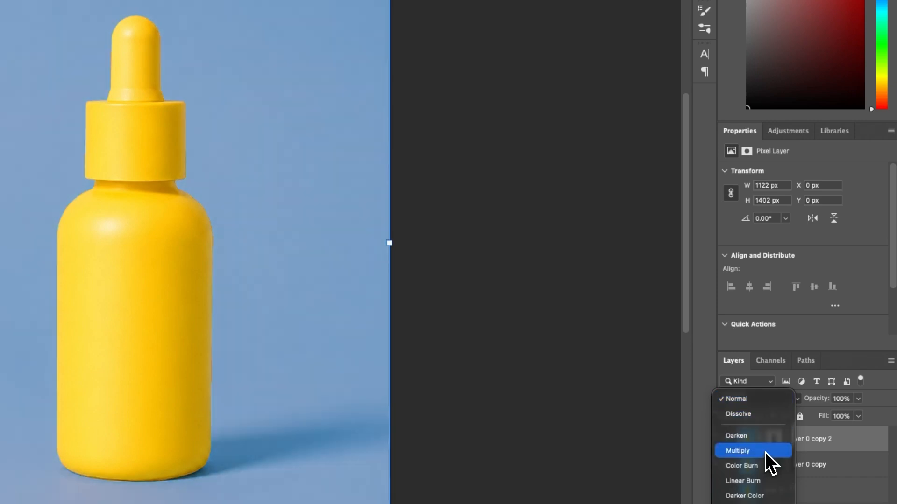
{"action": "left_click", "coordinate": [765, 451]}
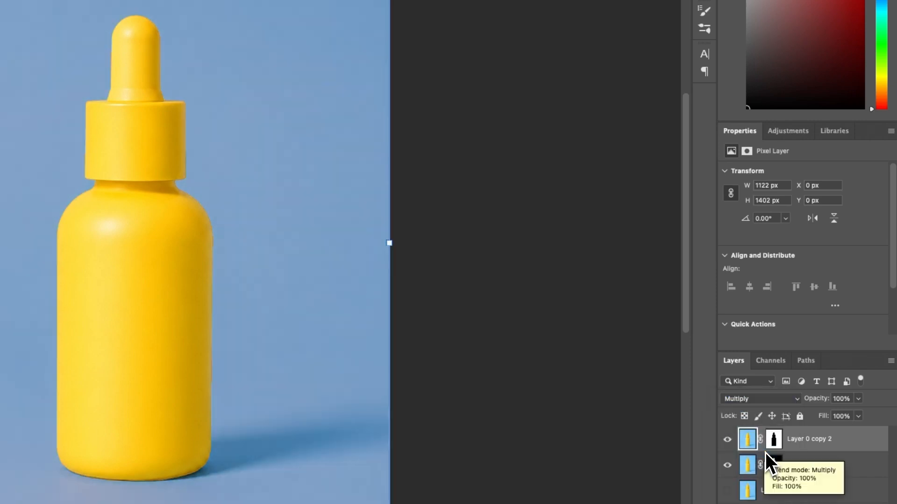
{"action": "key", "text": "super+u"}
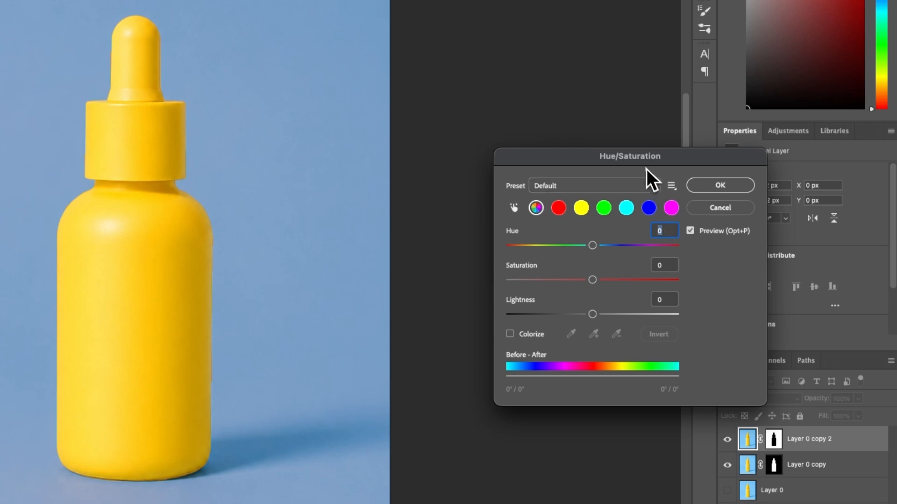
{"action": "left_click_drag", "start_coordinate": [593, 280], "coordinate": [500, 281]}
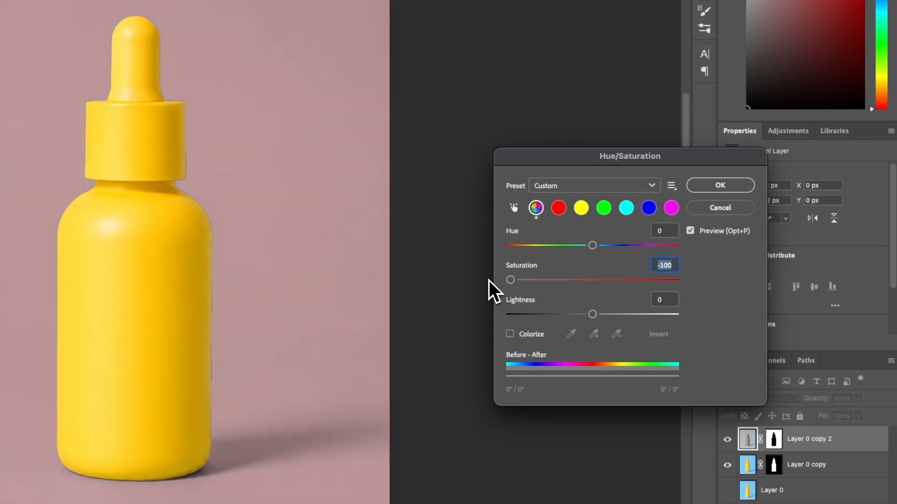
{"action": "left_click", "coordinate": [720, 186]}
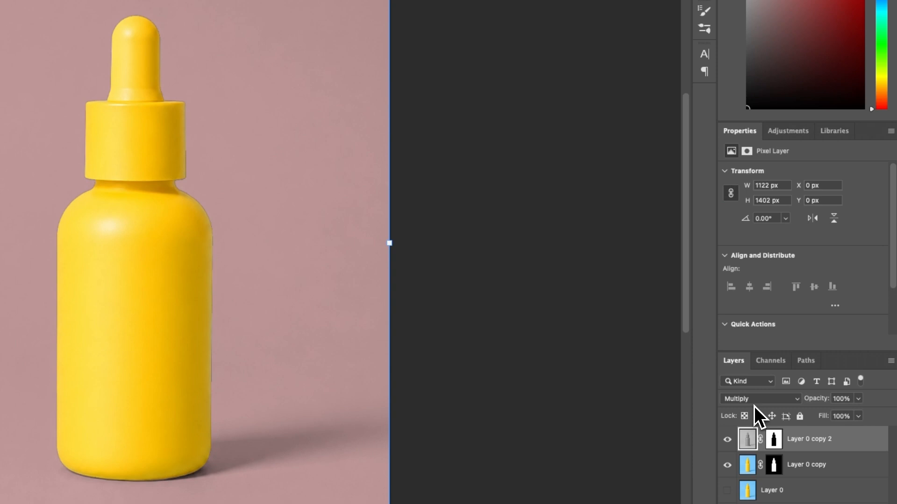
Step: Apply Levels to the desaturated layer with the white input level set to 186
{"action": "key", "text": "super+l"}
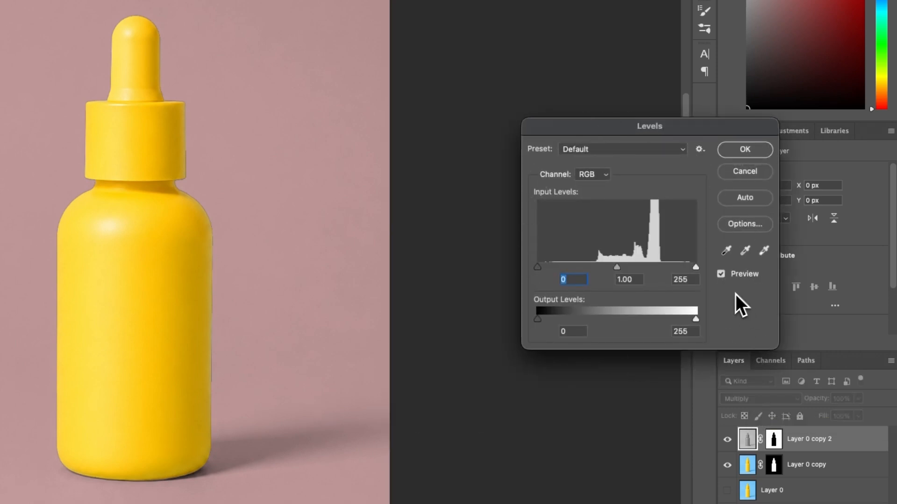
{"action": "left_click_drag", "start_coordinate": [696, 269], "coordinate": [656, 268]}
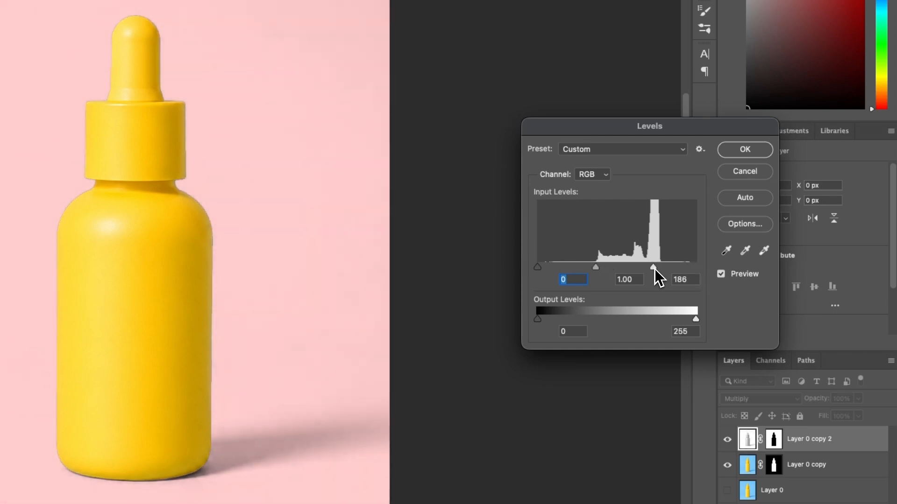
{"action": "left_click", "coordinate": [747, 152]}
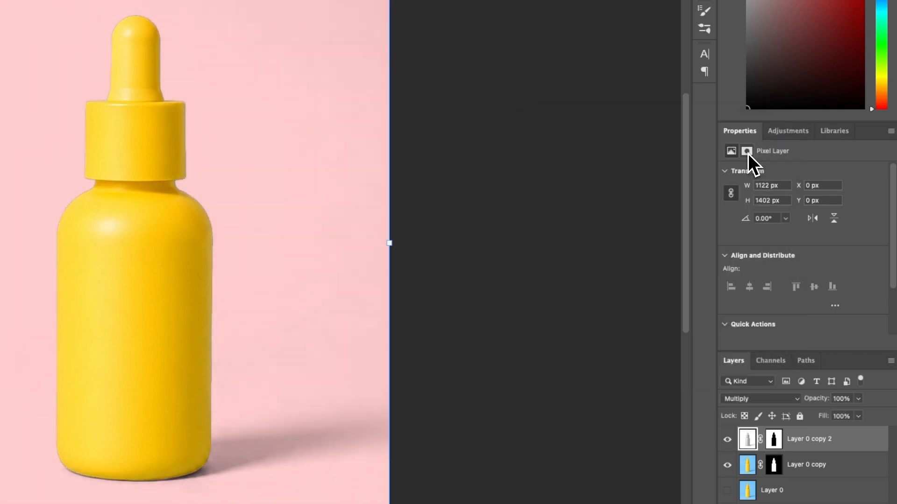
Step: Paint black on Layer 0 copy 2's mask with a 600 px, 0% hardness brush at 25% flow to hide the leftover background tint around the shadow
{"action": "left_click", "coordinate": [773, 440]}
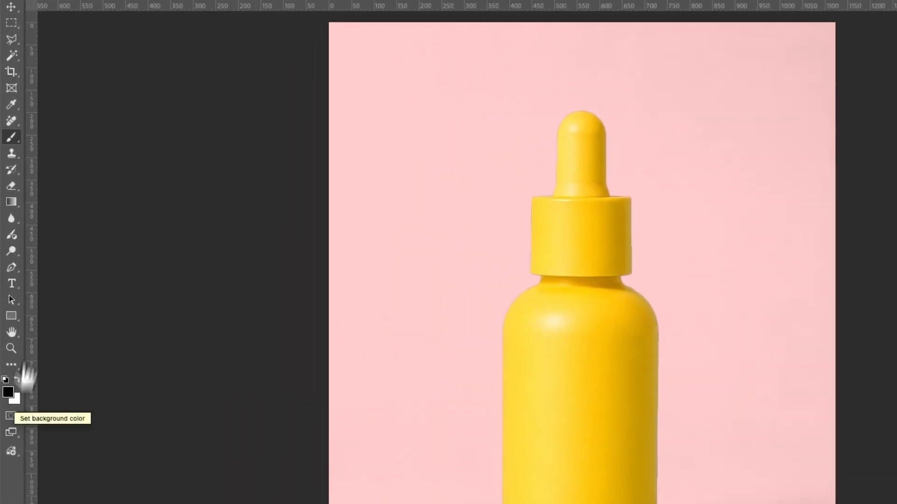
{"action": "left_click", "coordinate": [91, 49]}
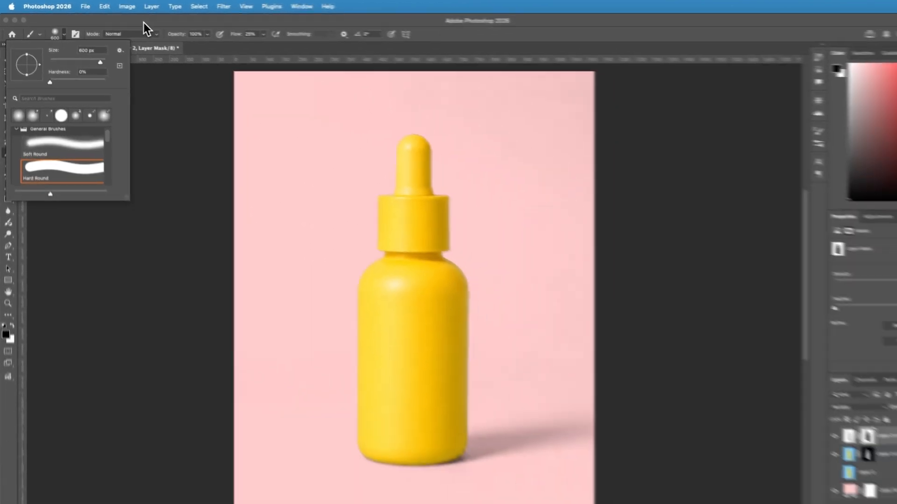
{"action": "left_click", "coordinate": [177, 28]}
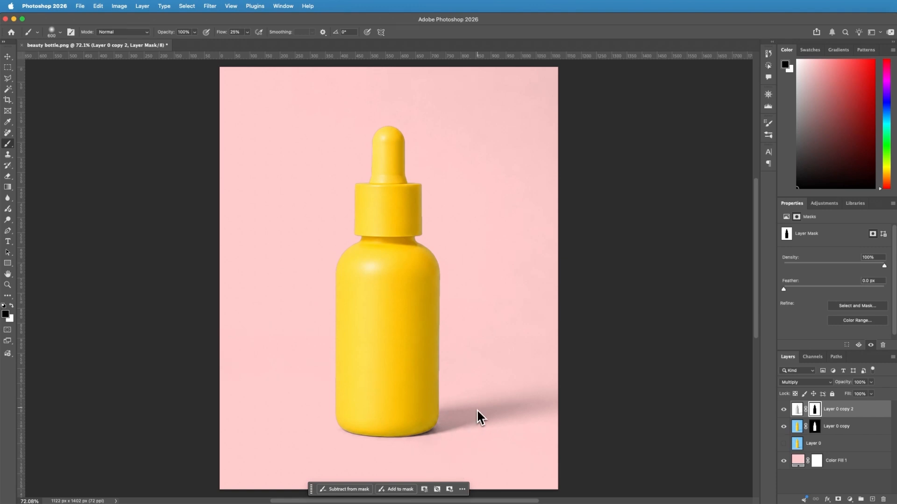
{"action": "mouse_move", "coordinate": [541, 299]}
{"action": "left_mouse_down"}
{"action": "mouse_move", "coordinate": [495, 126]}
{"action": "mouse_move", "coordinate": [420, 490]}
{"action": "mouse_move", "coordinate": [398, 485]}
{"action": "left_mouse_up"}
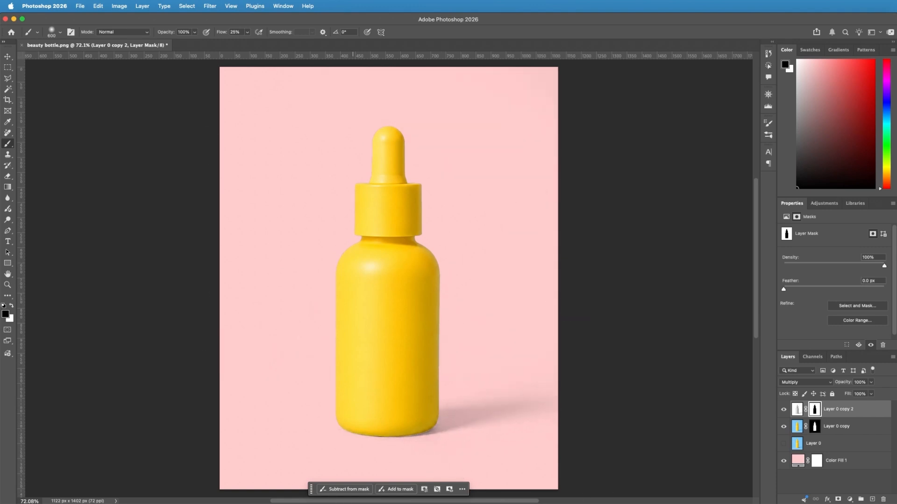
Step: Paint black over the remaining background on Layer 0 copy 2's mask, keeping the shadow area, and toggle that layer's visibility to compare the shadow
{"action": "mouse_move", "coordinate": [387, 304]}
{"action": "left_mouse_down"}
{"action": "mouse_move", "coordinate": [209, 281]}
{"action": "mouse_move", "coordinate": [303, 361]}
{"action": "left_mouse_up"}
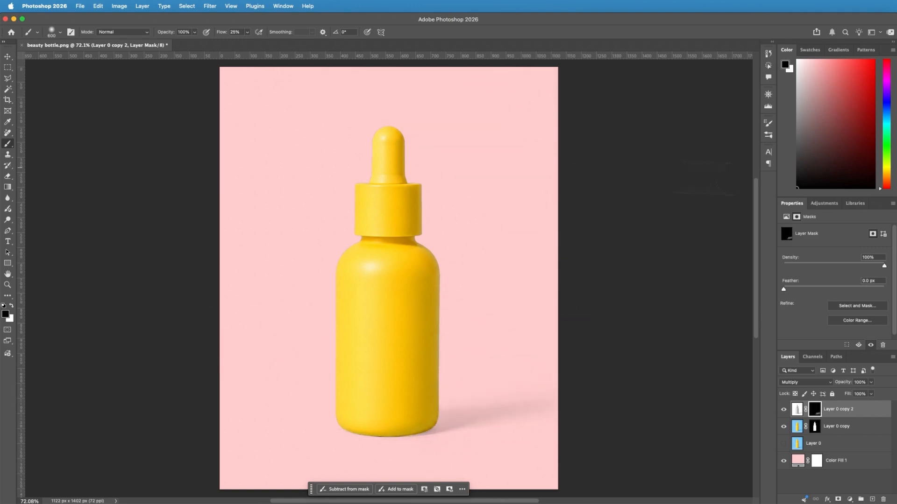
{"action": "left_click", "coordinate": [783, 410]}
{"action": "left_click", "coordinate": [784, 410]}
{"action": "left_click", "coordinate": [783, 410]}
{"action": "left_click", "coordinate": [783, 410]}
{"action": "left_click", "coordinate": [783, 410]}
{"action": "left_click", "coordinate": [784, 409]}
Step: Toggle the Color Fill 1 layer's visibility to examine the bottle and its shadow with and without the pink background
{"action": "left_click", "coordinate": [784, 461]}
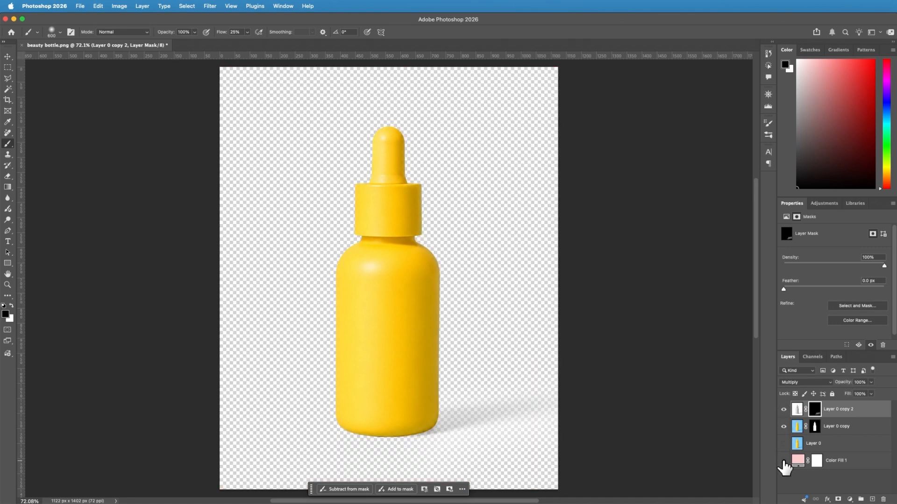
{"action": "left_click", "coordinate": [784, 461]}
{"action": "left_click", "coordinate": [784, 461]}
{"action": "left_click", "coordinate": [784, 461]}
{"action": "left_click", "coordinate": [784, 461]}
{"action": "left_click", "coordinate": [783, 461]}
{"action": "left_click", "coordinate": [784, 461]}
{"action": "left_click", "coordinate": [784, 461]}
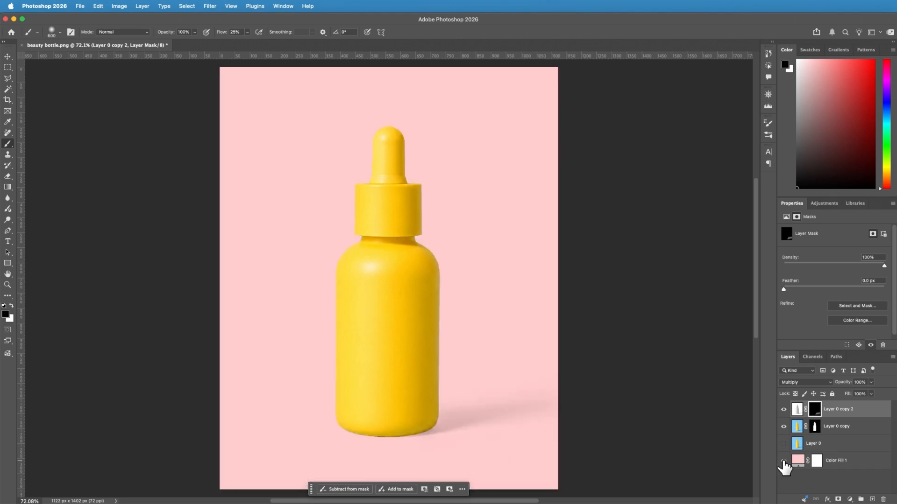
Step: Add a Color Overlay layer style to Color Fill 1 and pick pink #ffa1a1 as the overlay color
{"action": "double_click", "coordinate": [867, 467]}
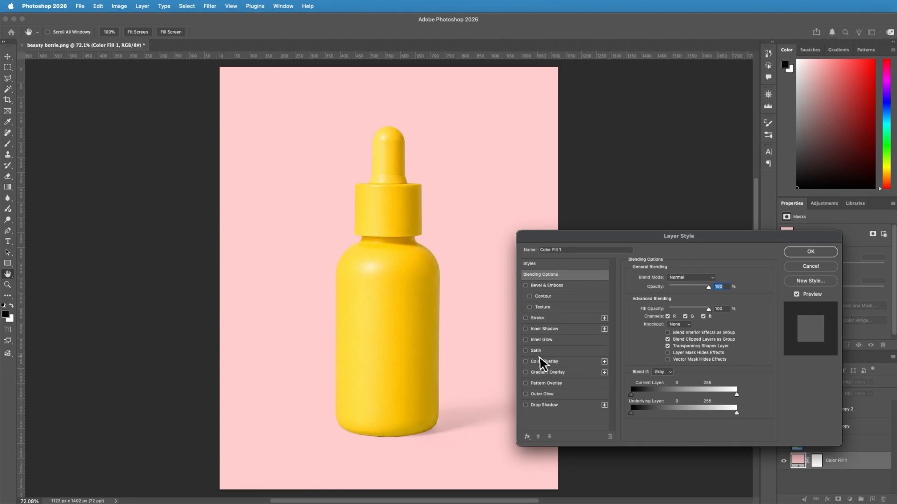
{"action": "left_click", "coordinate": [545, 363]}
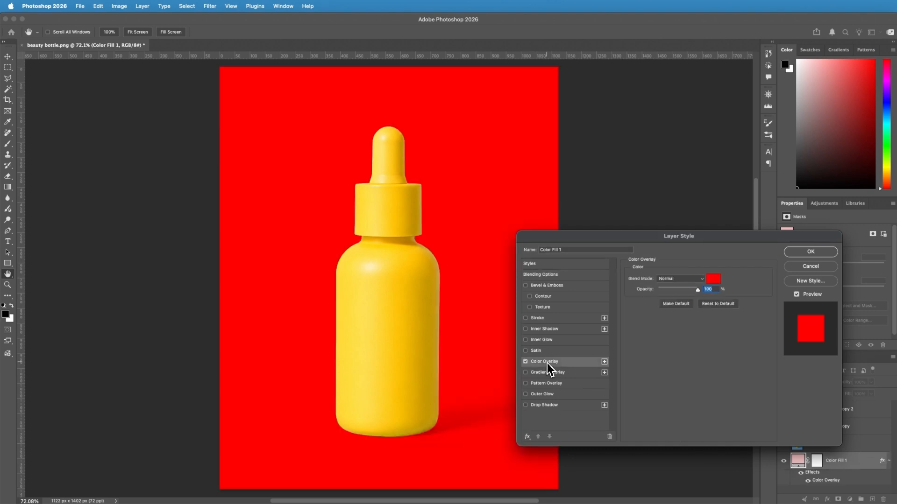
{"action": "left_click", "coordinate": [713, 278]}
{"action": "left_click_drag", "start_coordinate": [503, 293], "coordinate": [480, 260]}
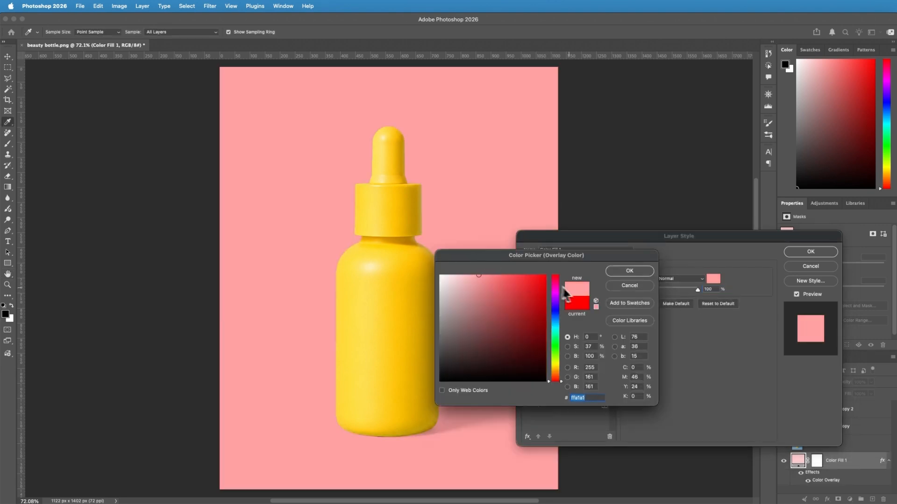
{"action": "left_click_drag", "start_coordinate": [564, 257], "coordinate": [691, 330]}
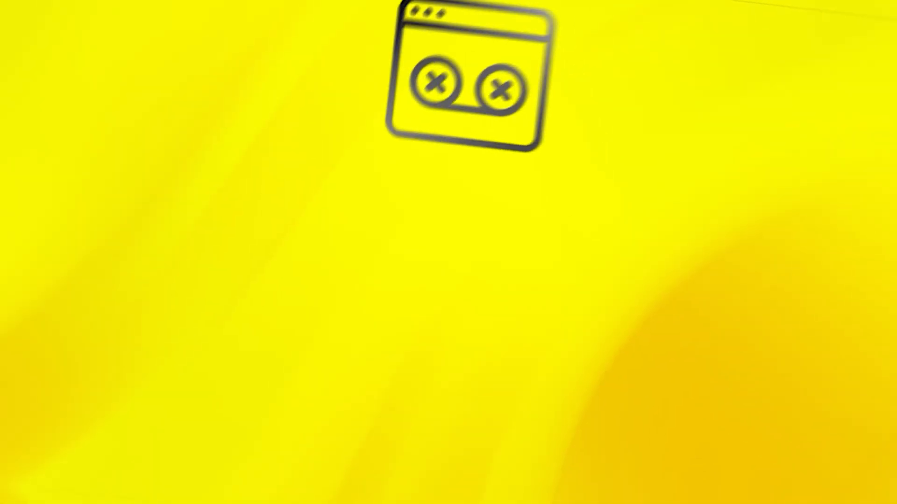